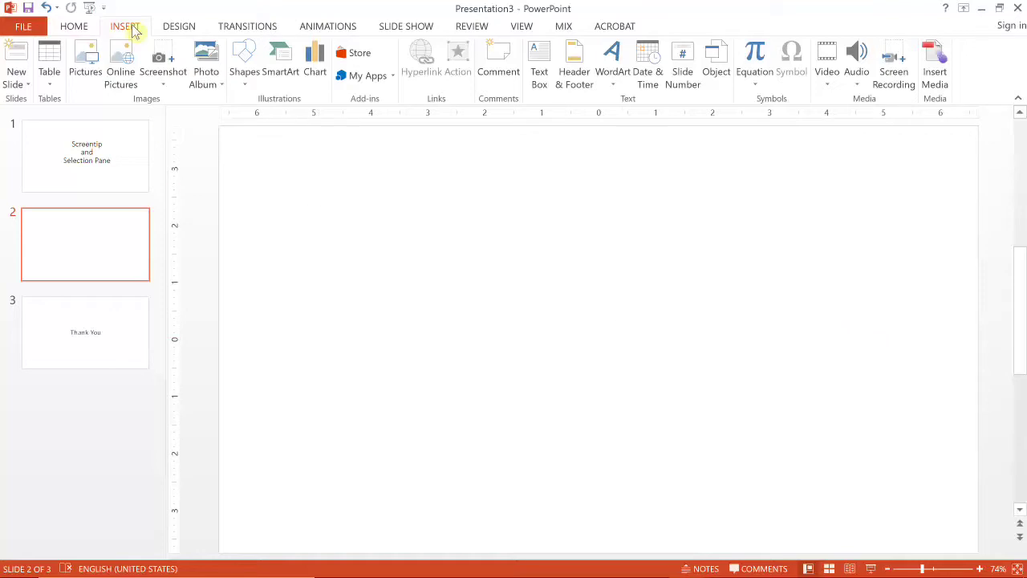
- Draw a Smiley Face shape near the centre of slide 2
left_click(258, 87)
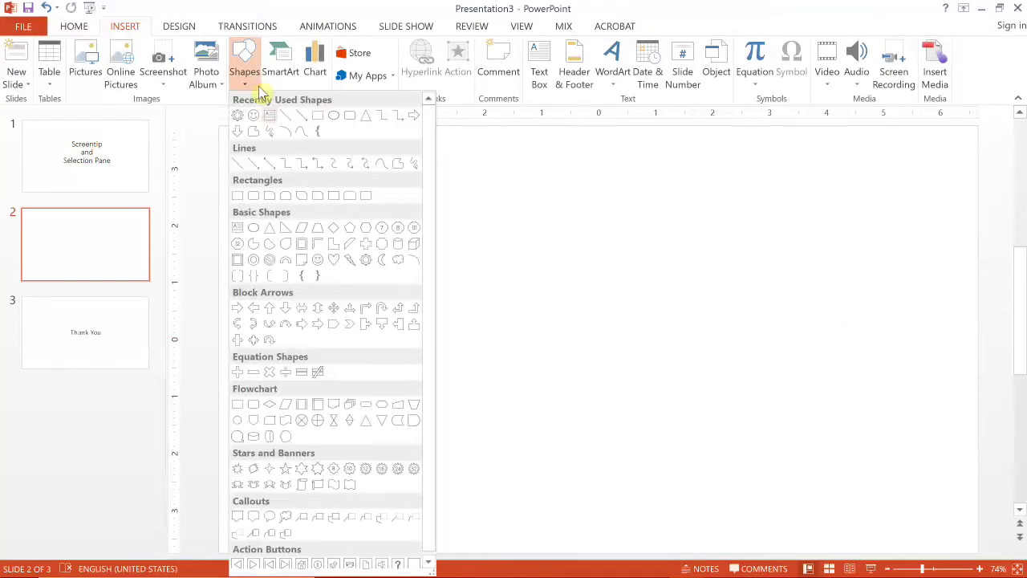
left_click(254, 115)
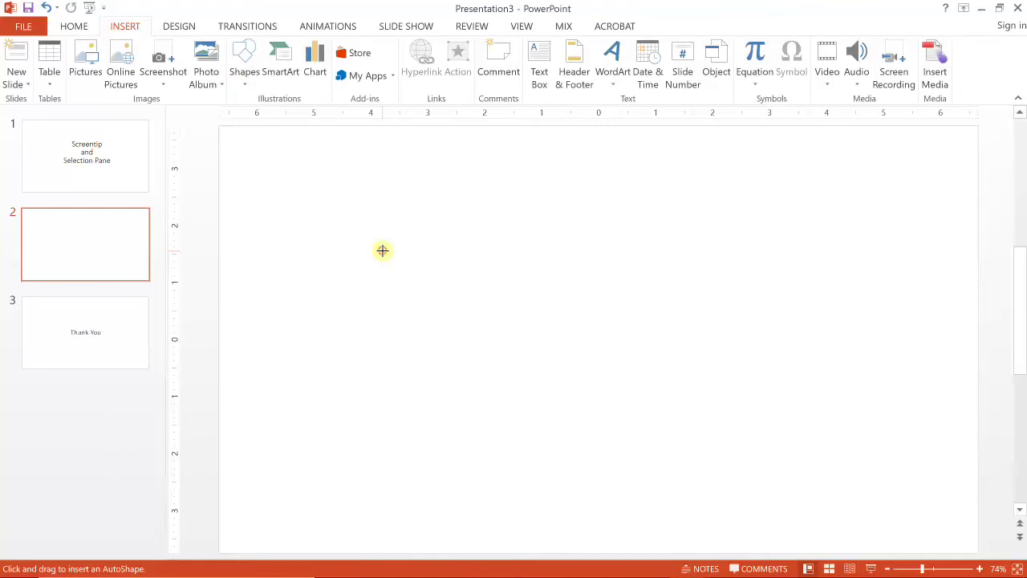
left_click_drag(381, 251, 577, 448)
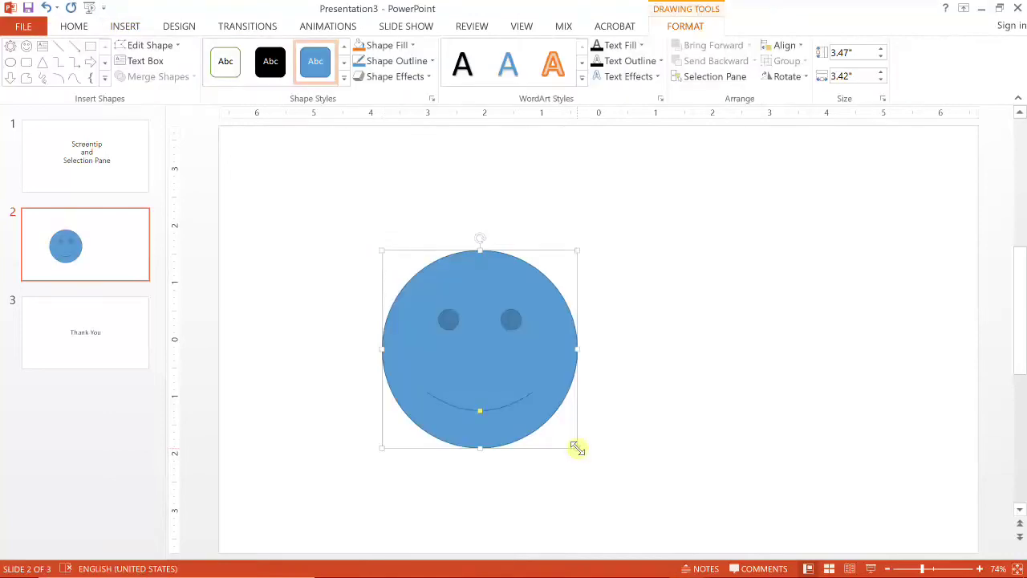
- Paste a copy to the right of the original and bend its smile into a frown
key("ctrl+c")
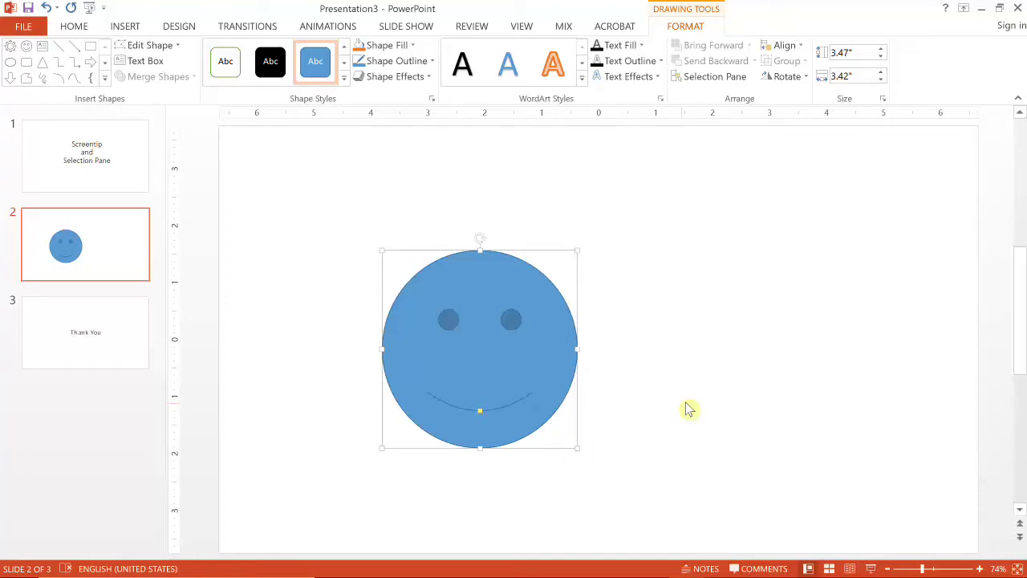
left_click(686, 407)
key("ctrl+v")
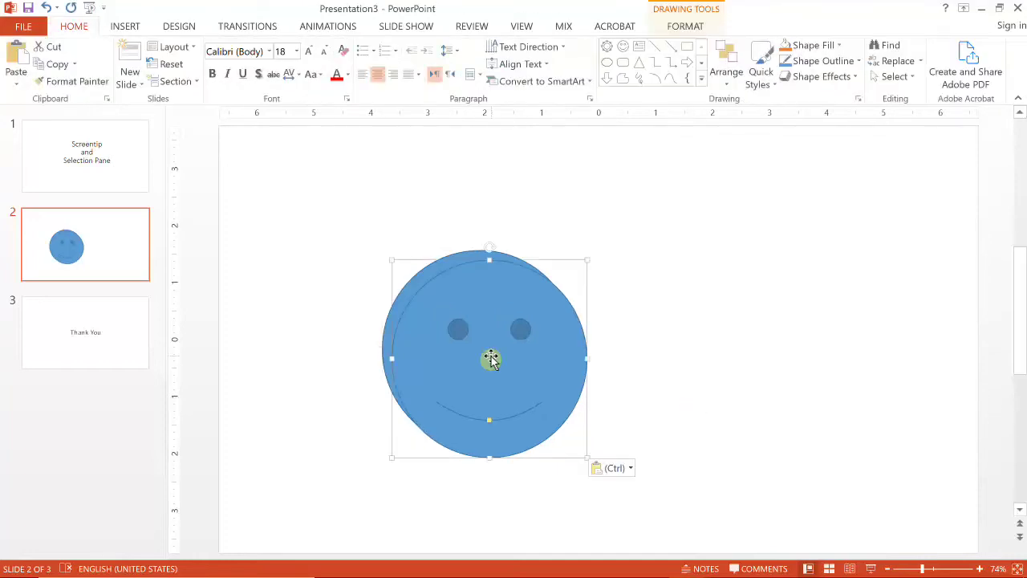
left_click_drag(490, 359, 762, 351)
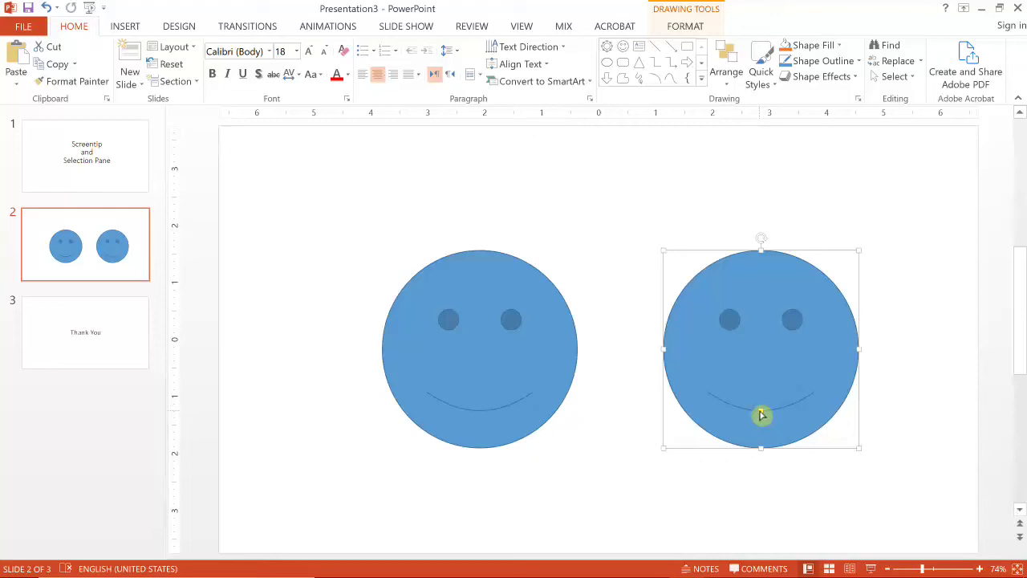
left_click_drag(762, 414, 760, 389)
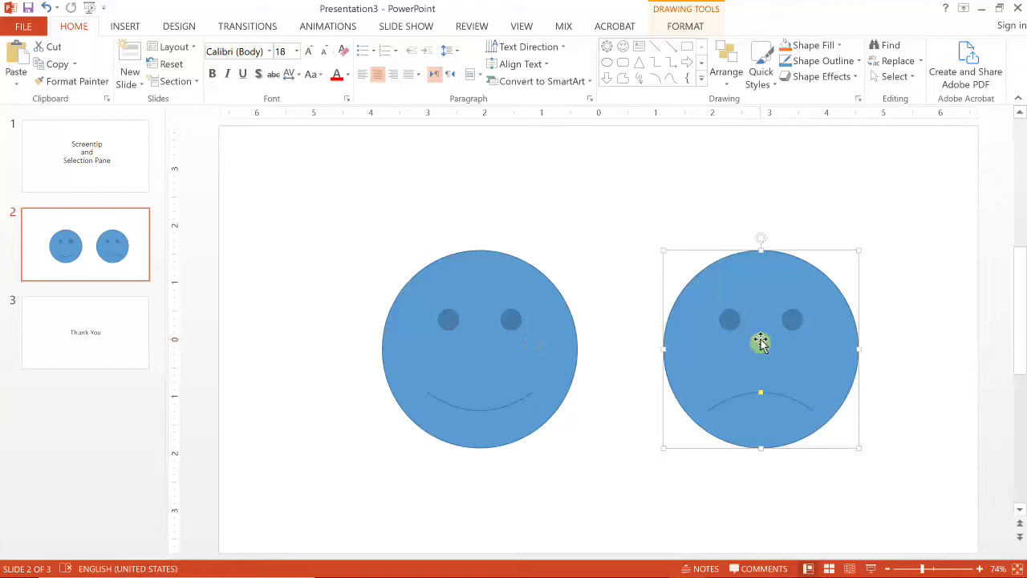
left_click(524, 380)
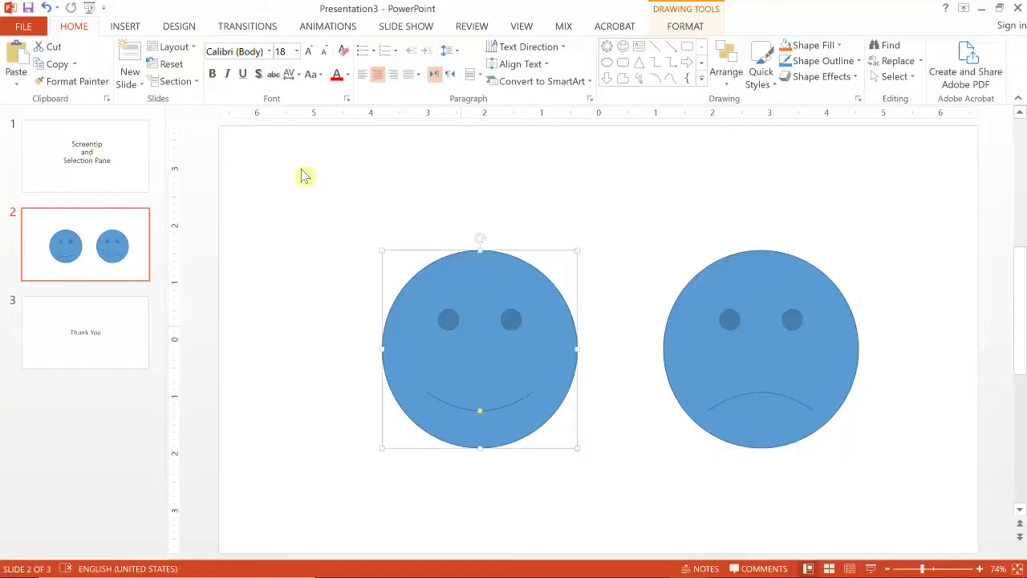
- Hyperlink the smiling face to Slide 2 in this document with ScreenTip 'Happy Smiley'
left_click(124, 28)
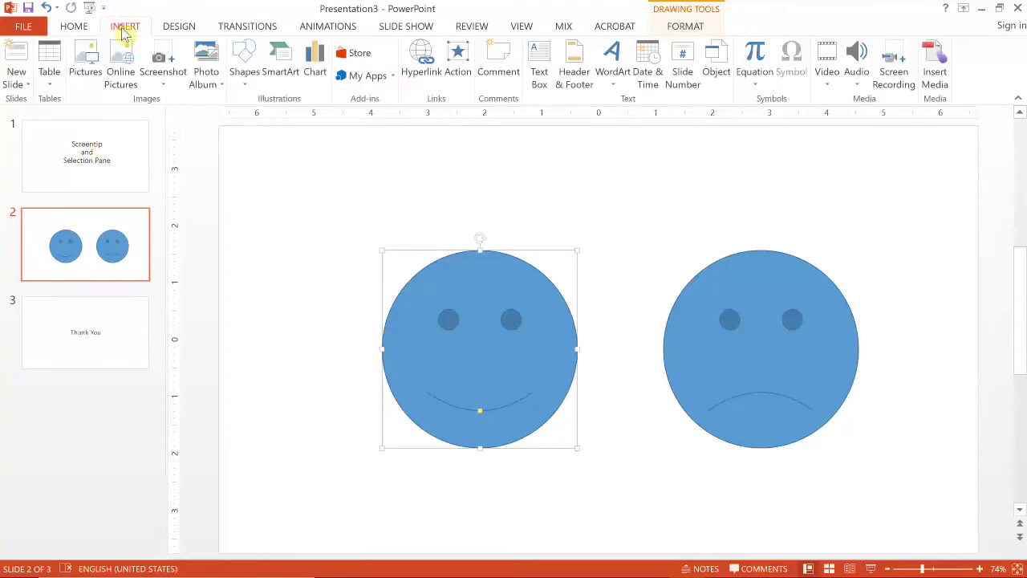
left_click(431, 71)
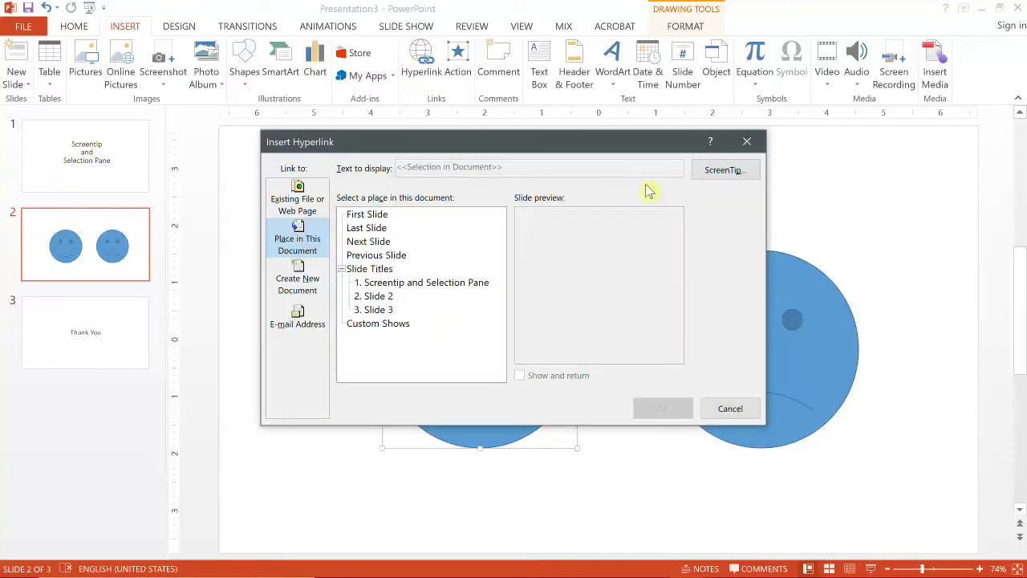
left_click(714, 175)
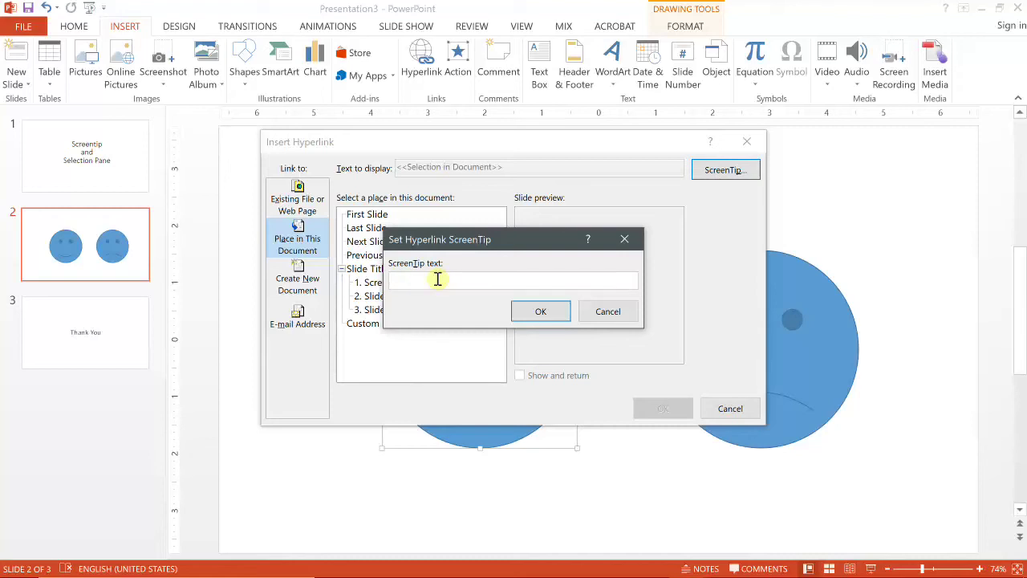
type("Happy ")
type("Smile")
type("y")
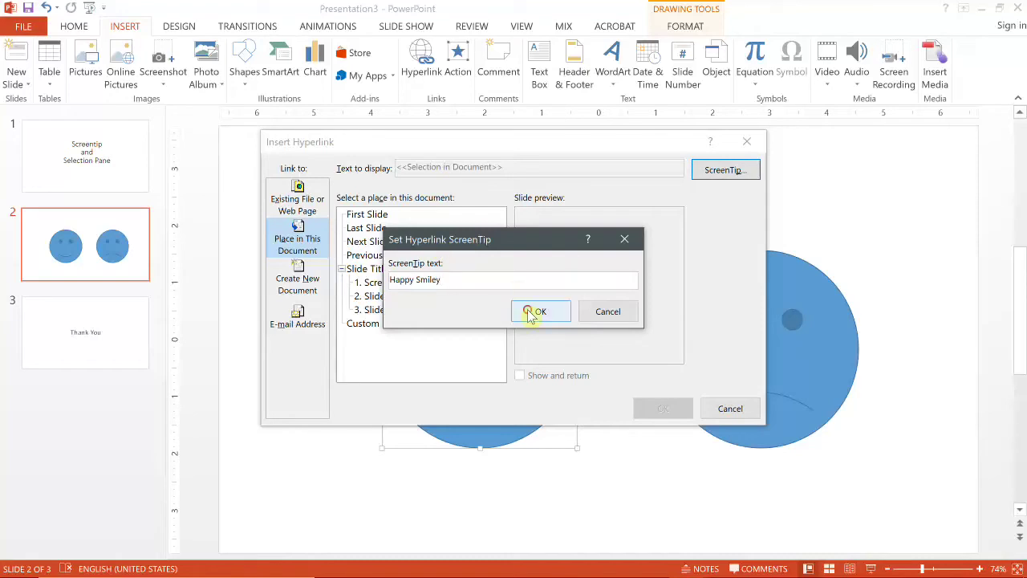
left_click(531, 312)
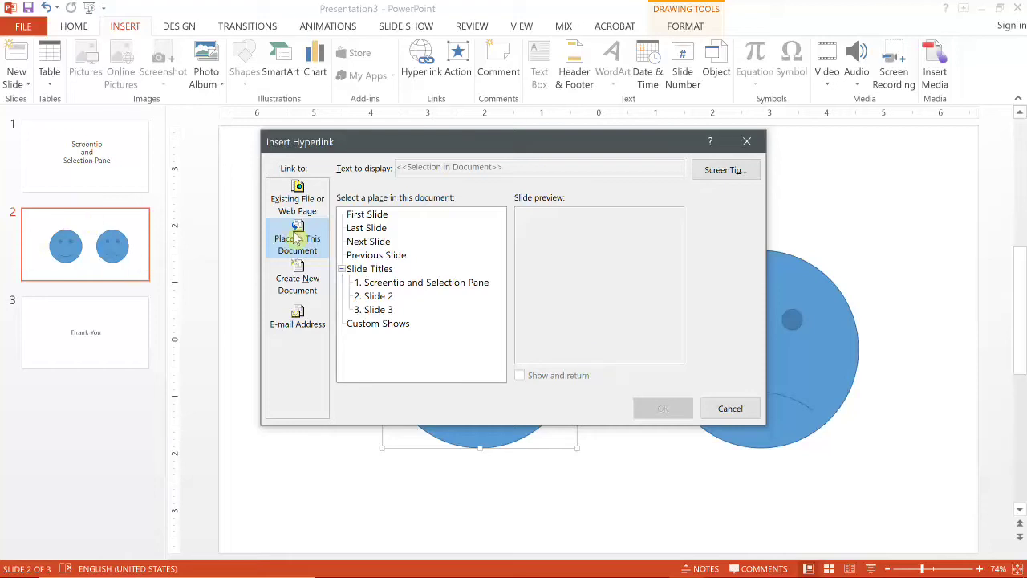
left_click(370, 298)
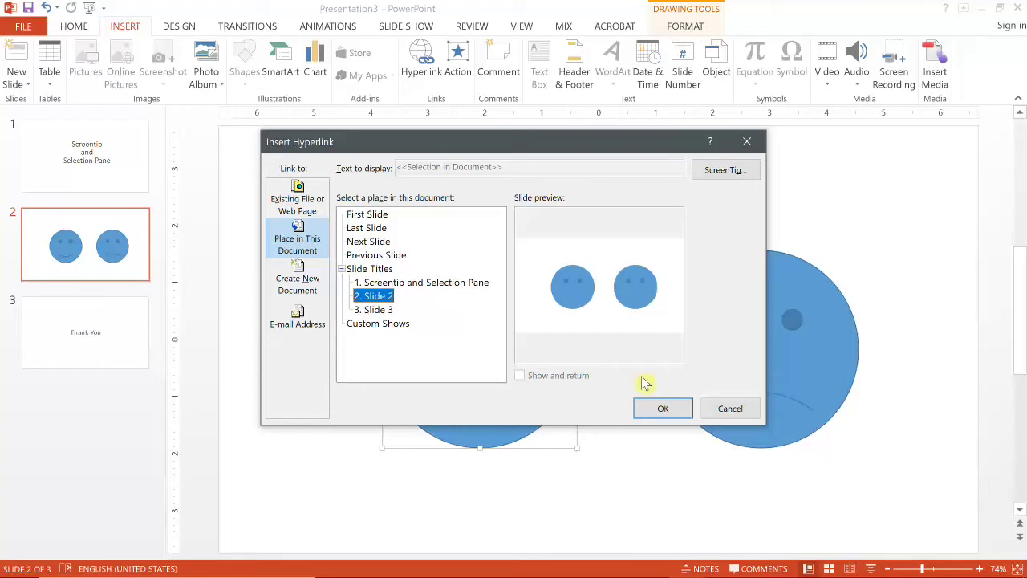
left_click(654, 410)
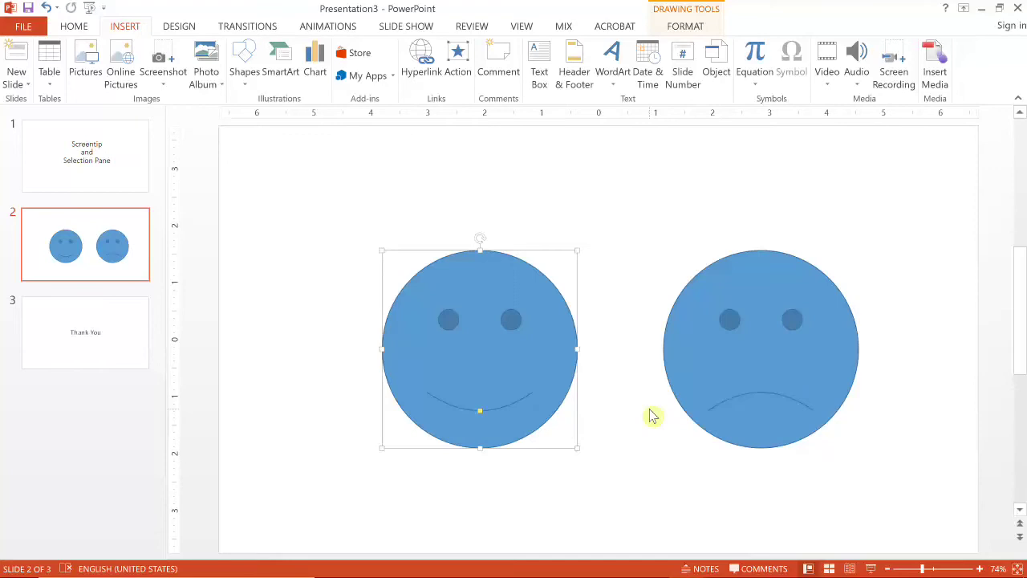
- Hyperlink the frowning face to Slide 2 in this document with ScreenTip 'Sad Smiley'
left_click(749, 387)
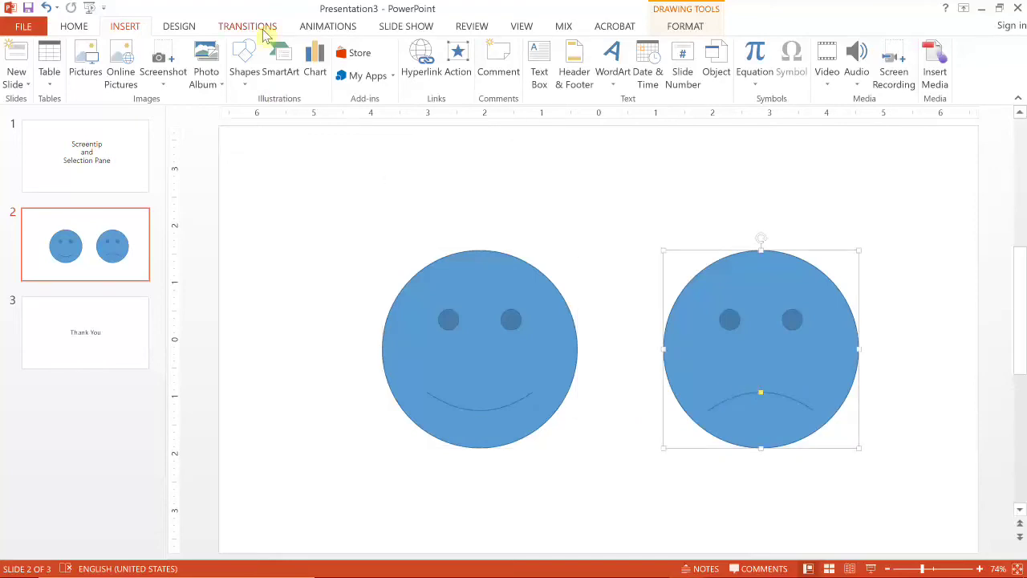
left_click(420, 64)
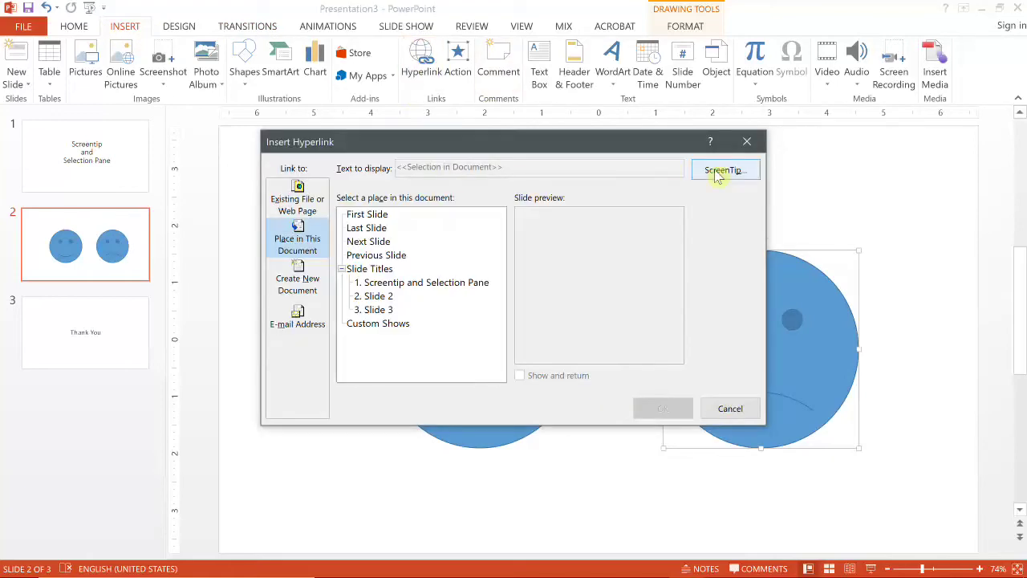
left_click(716, 171)
type("S")
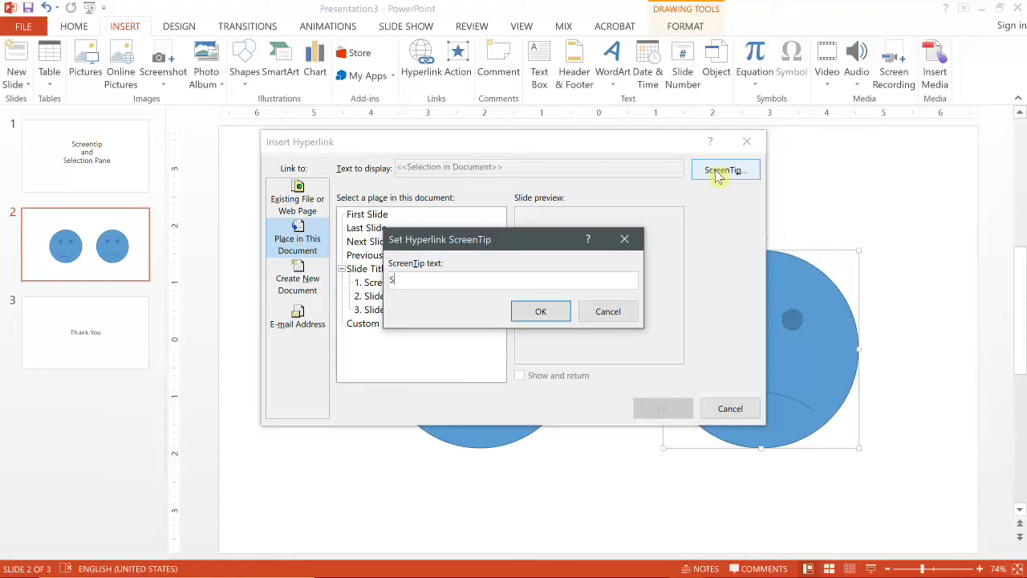
type("ad Sm")
type("iley")
left_click(553, 318)
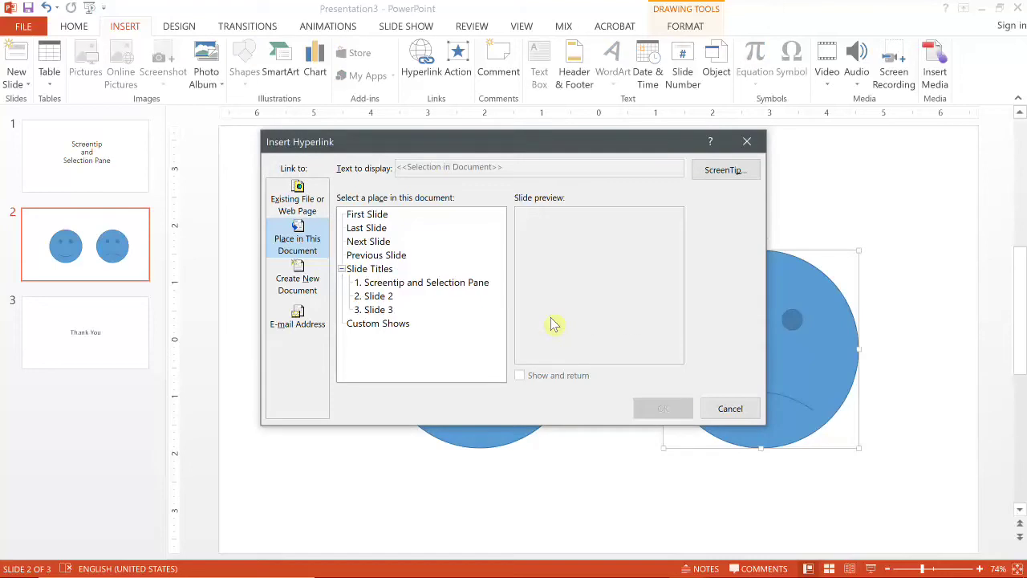
left_click(386, 299)
left_click(386, 299)
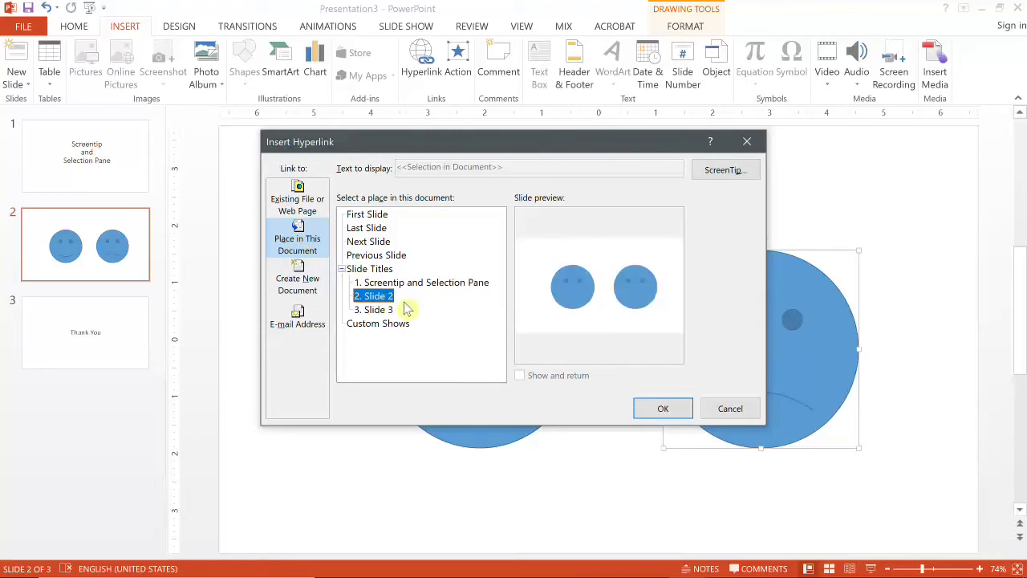
left_click(656, 407)
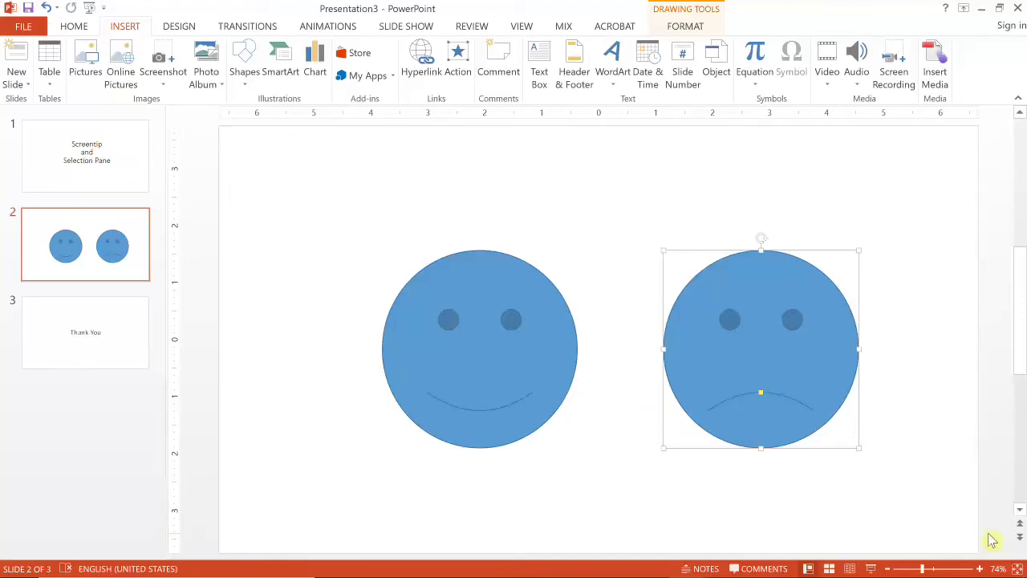
left_click(873, 568)
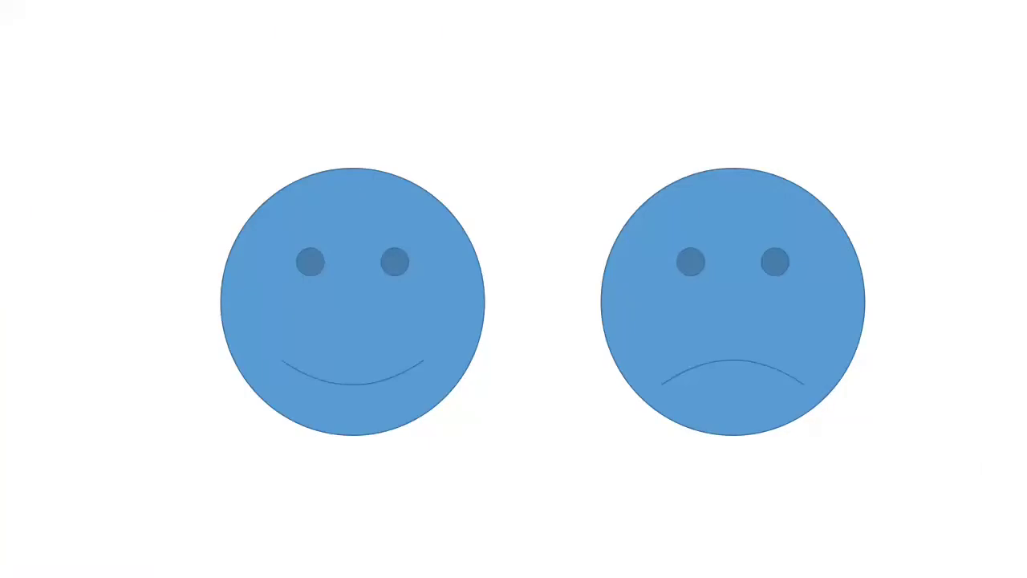
mouse_move(365, 329)
mouse_move(682, 349)
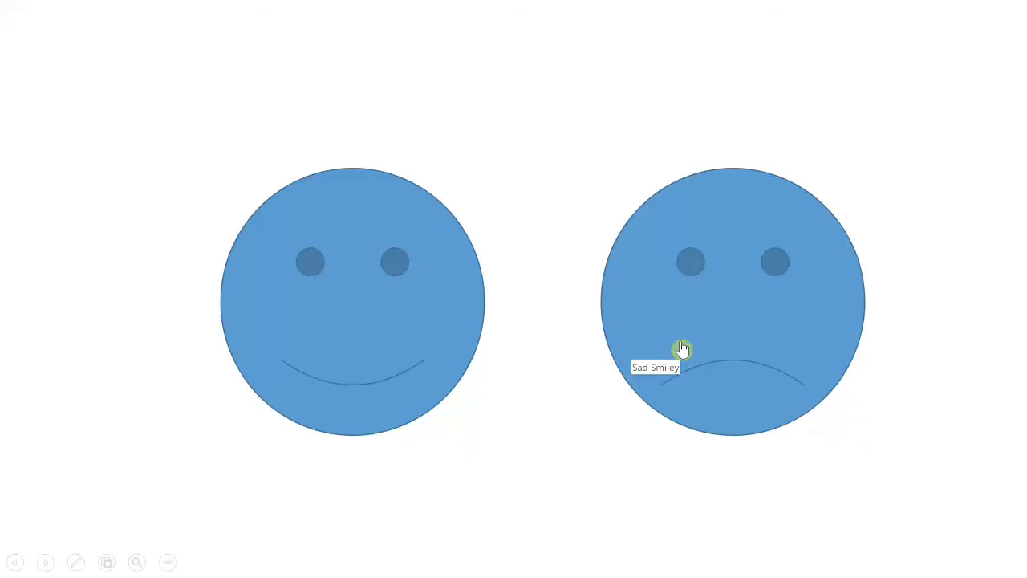
key("Escape")
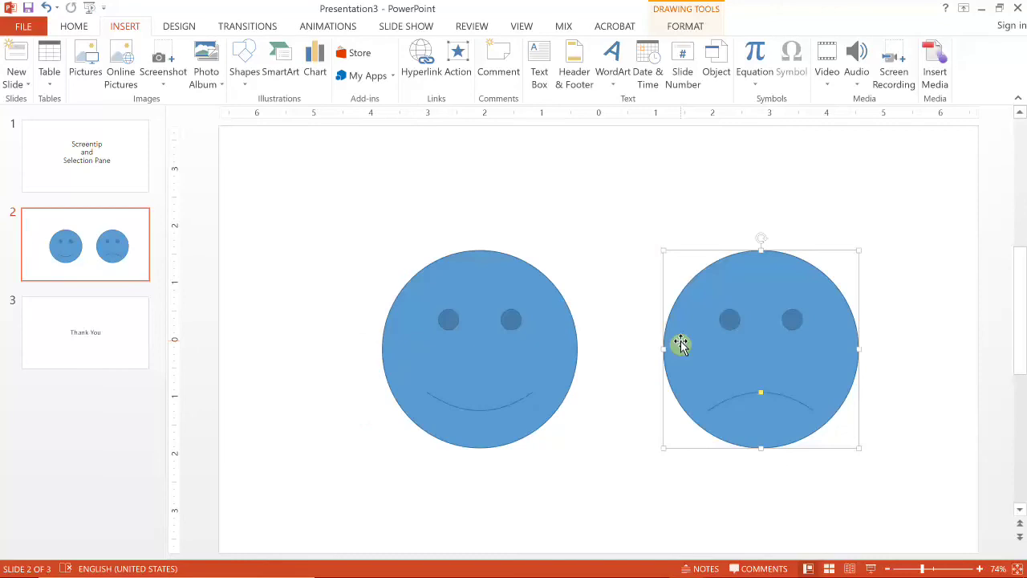
- Show the Selection Pane from the Home tab's Select menu
left_click(527, 315)
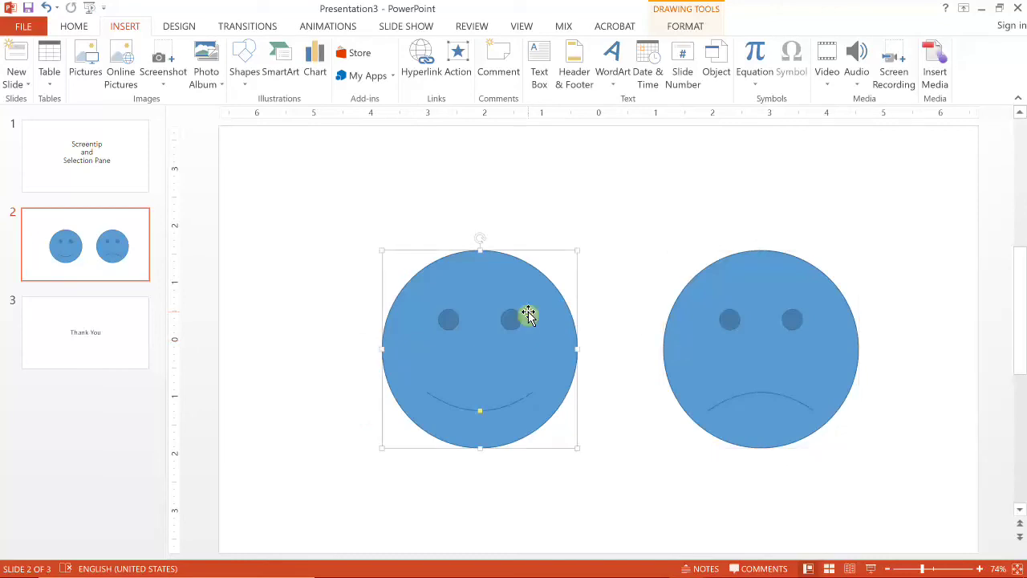
left_click(713, 323)
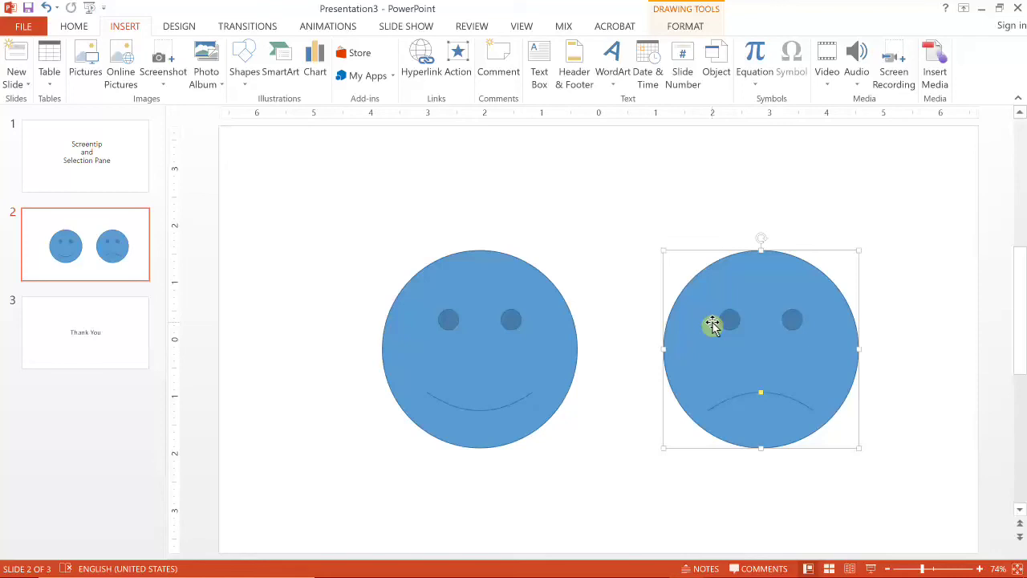
left_click(83, 29)
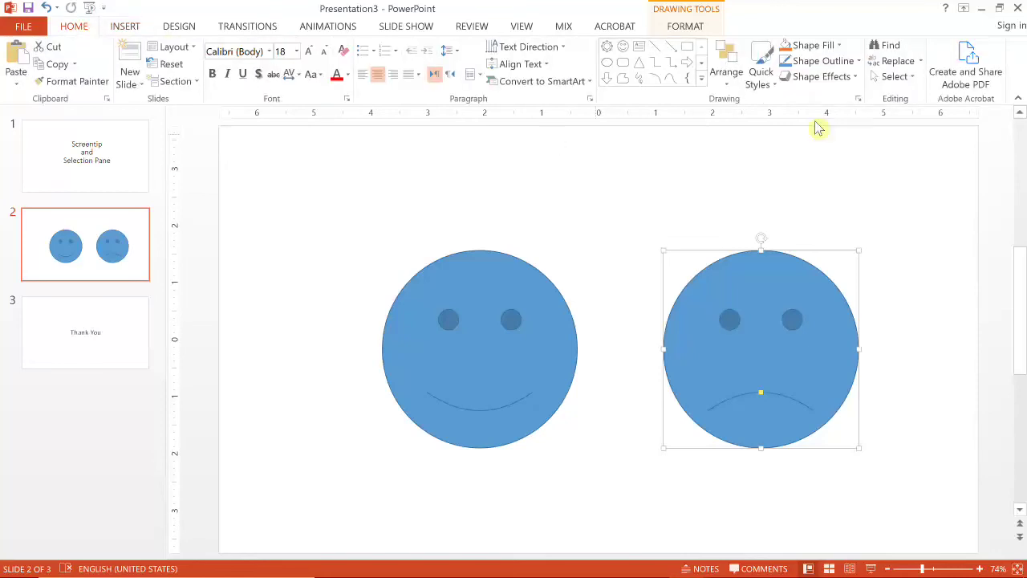
left_click(905, 78)
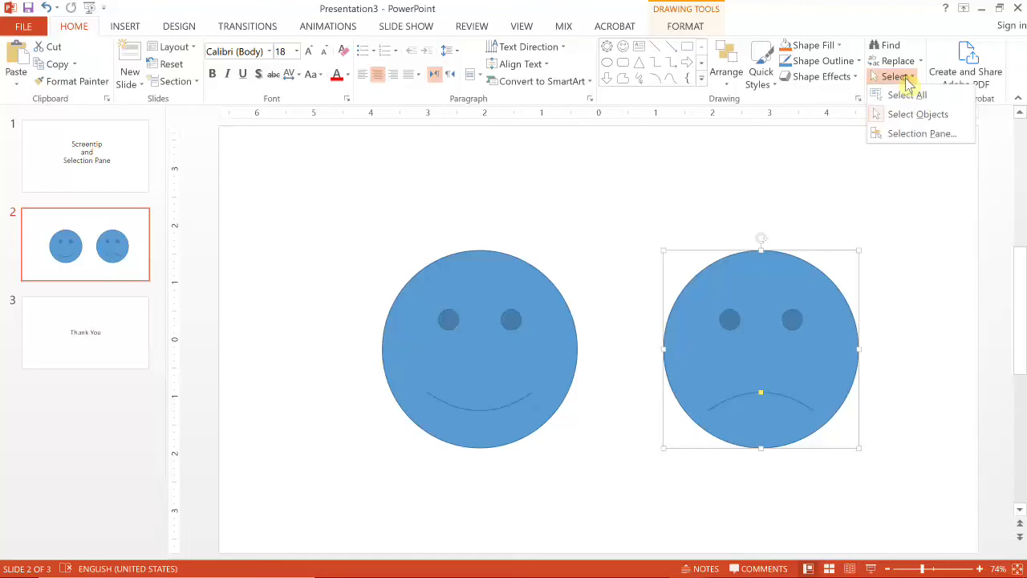
left_click(900, 136)
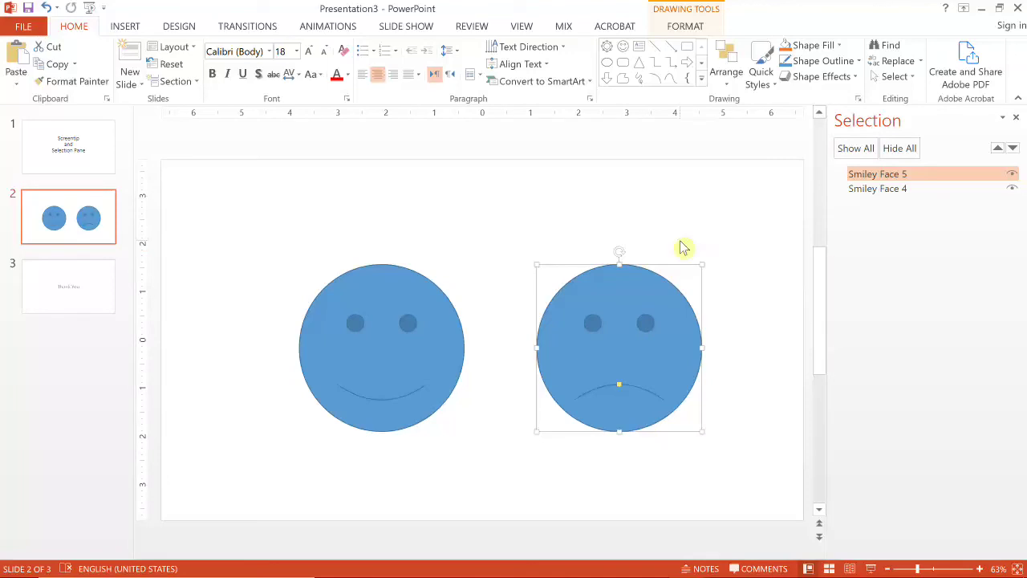
- Select Smiley Face 5 and Smiley Face 4 by name in the Selection Pane
left_click(362, 351)
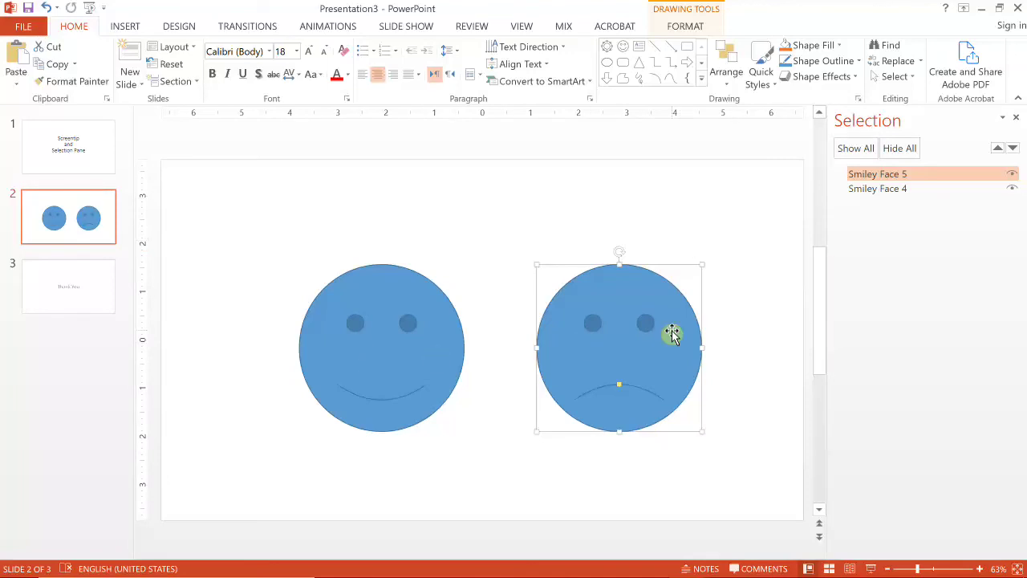
left_click(874, 176)
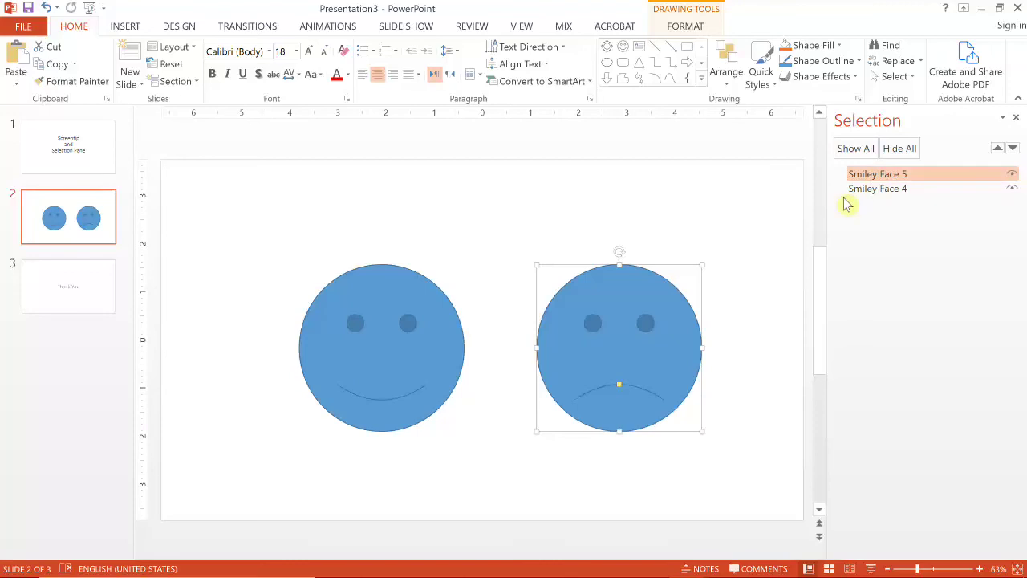
left_click(414, 346)
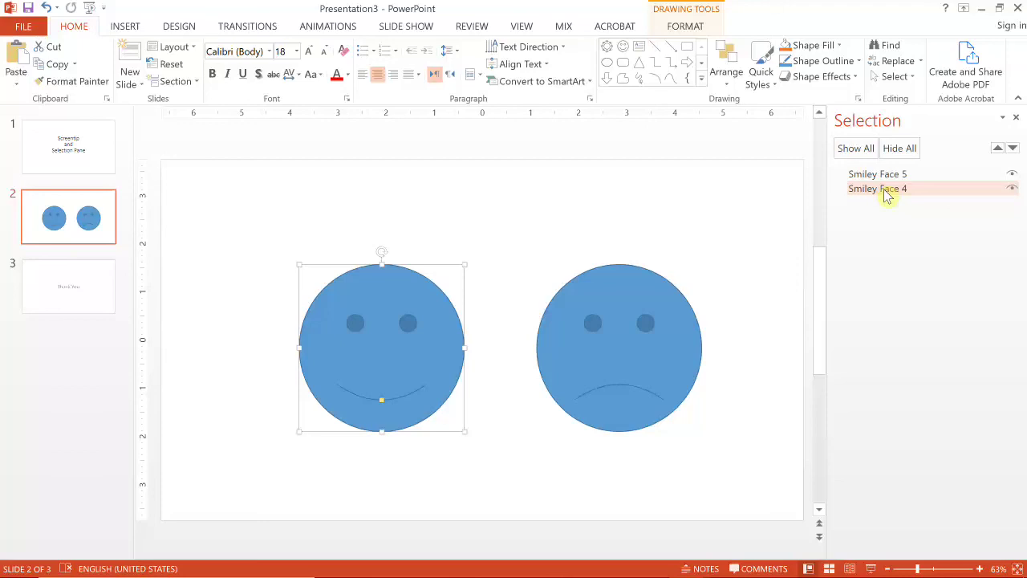
left_click(615, 354)
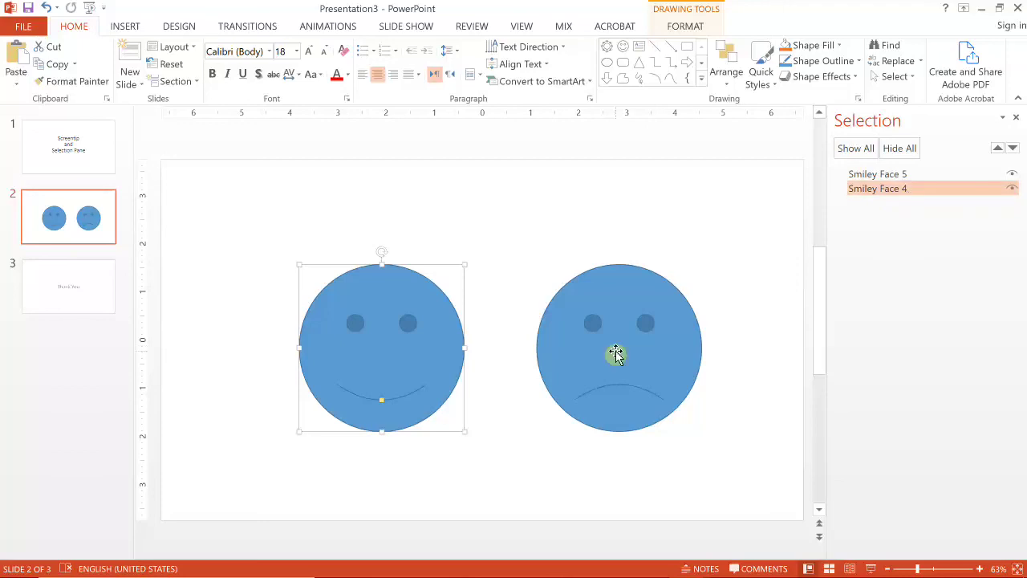
left_click(894, 188, "ctrl")
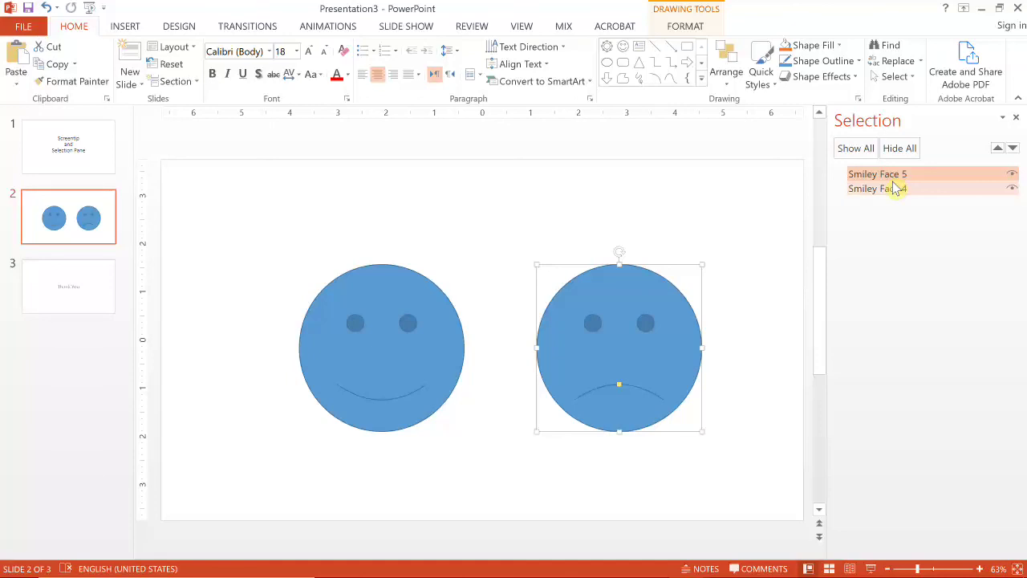
left_click(626, 336)
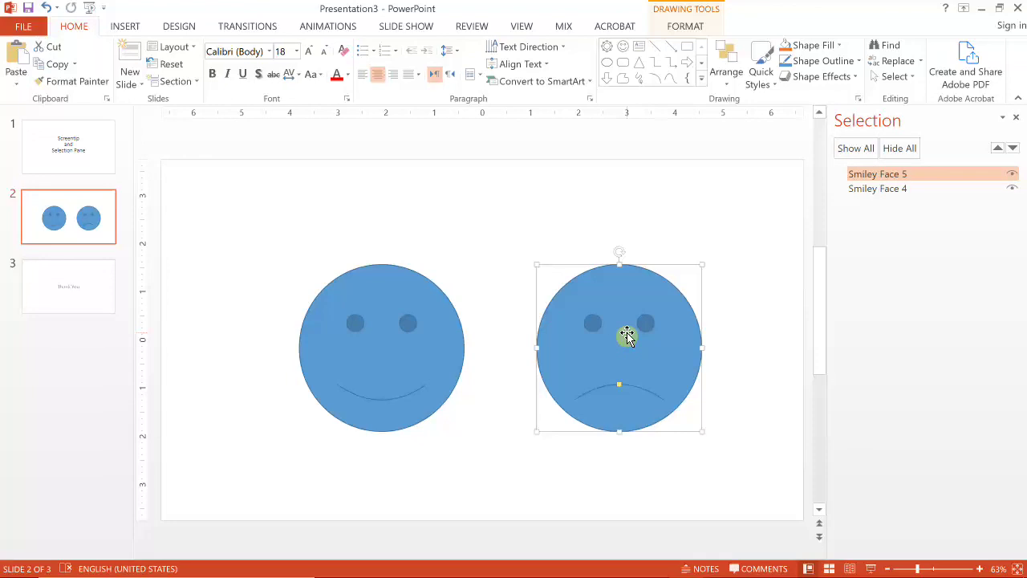